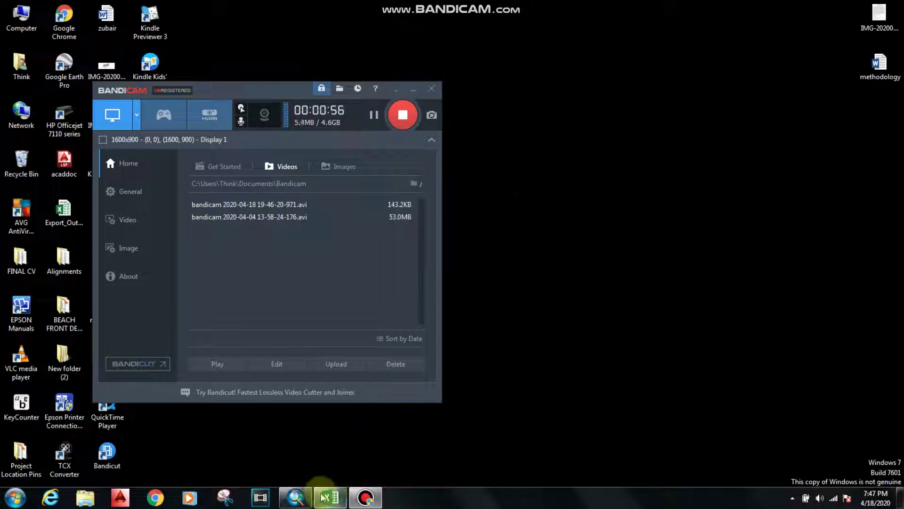
In the Excel O/D matrix, fill the header row A1:O1 and the origin numbers in A2:A15 with yellow
{"action": "left_click", "coordinate": [295, 498]}
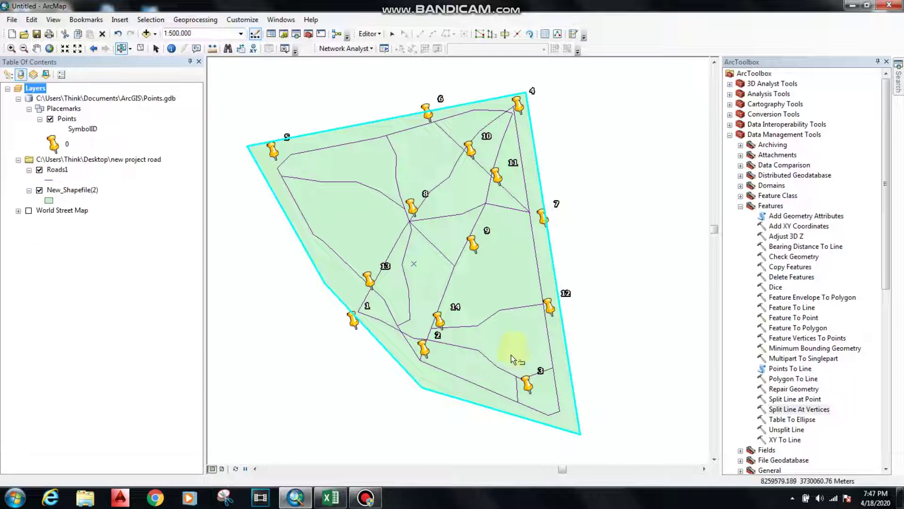
{"action": "left_click", "coordinate": [331, 497]}
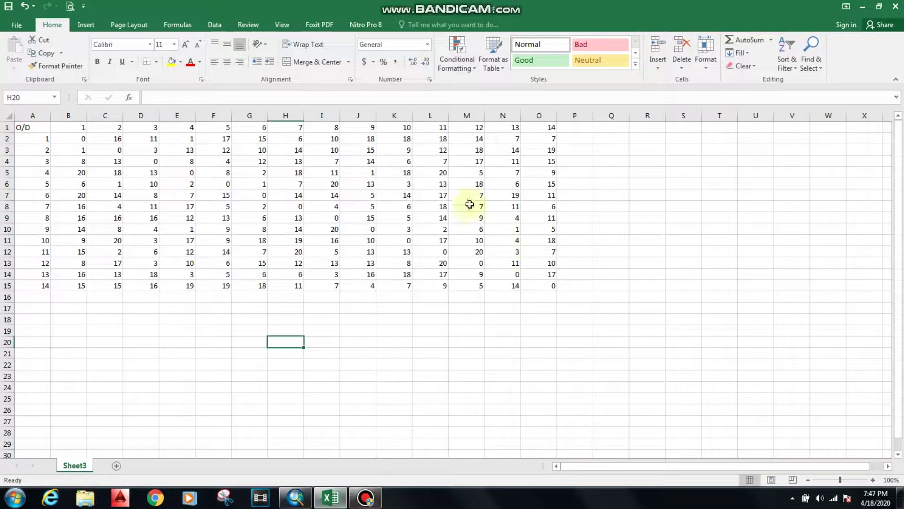
{"action": "left_click_drag", "start_coordinate": [34, 127], "coordinate": [546, 127]}
{"action": "left_click", "coordinate": [169, 60]}
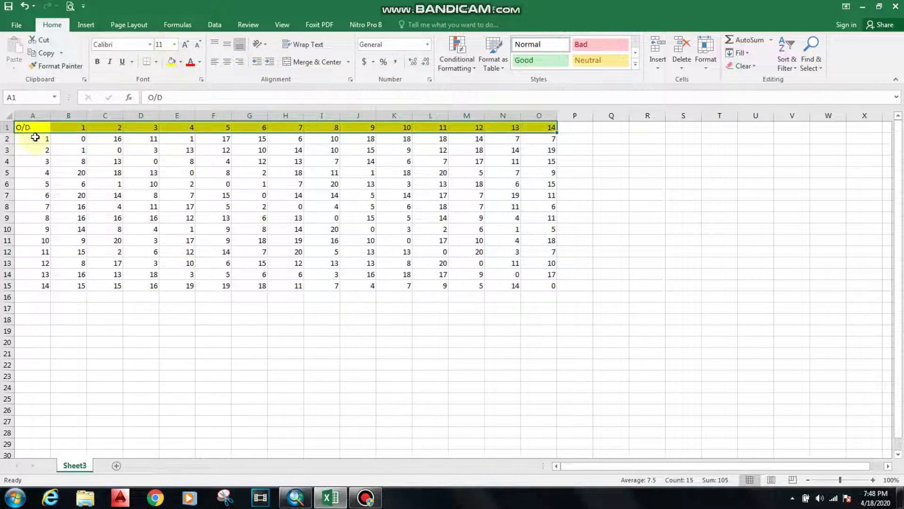
{"action": "left_click_drag", "start_coordinate": [34, 137], "coordinate": [37, 286]}
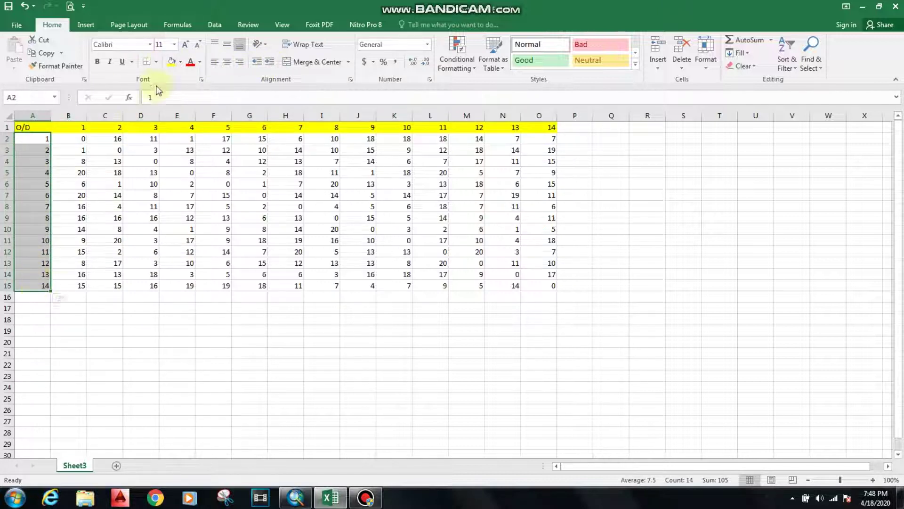
{"action": "left_click", "coordinate": [169, 60]}
Examine the matrix entries for zone 1 and relate the zone numbers to the numbered points on the ArcMap map
{"action": "left_click", "coordinate": [39, 138]}
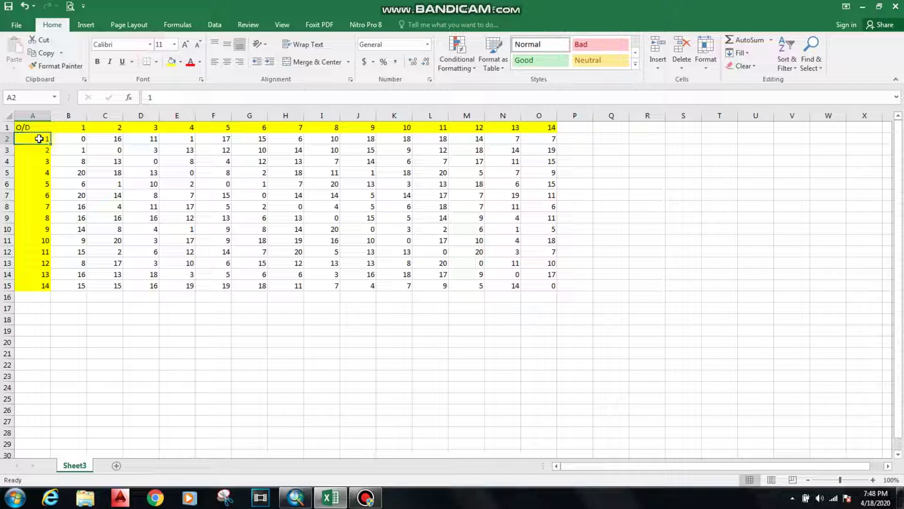
{"action": "left_click", "coordinate": [77, 127]}
{"action": "left_click", "coordinate": [78, 138]}
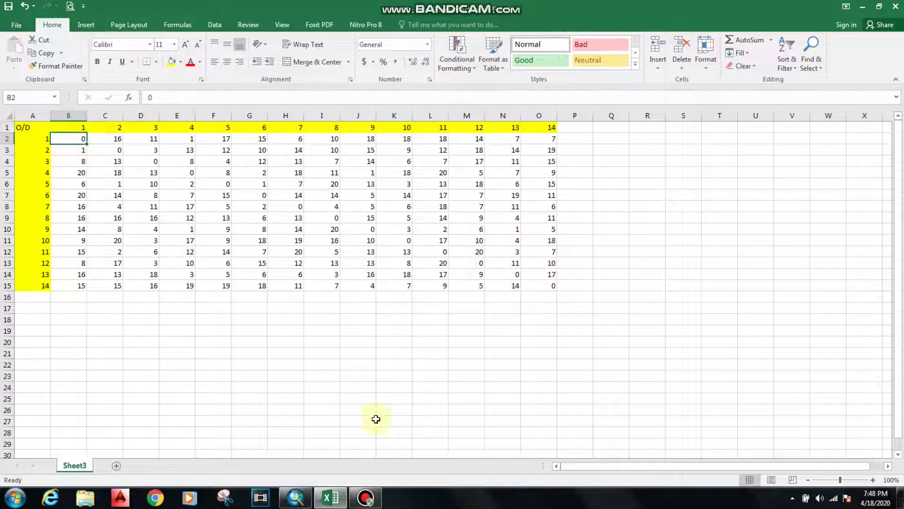
{"action": "left_click", "coordinate": [285, 498]}
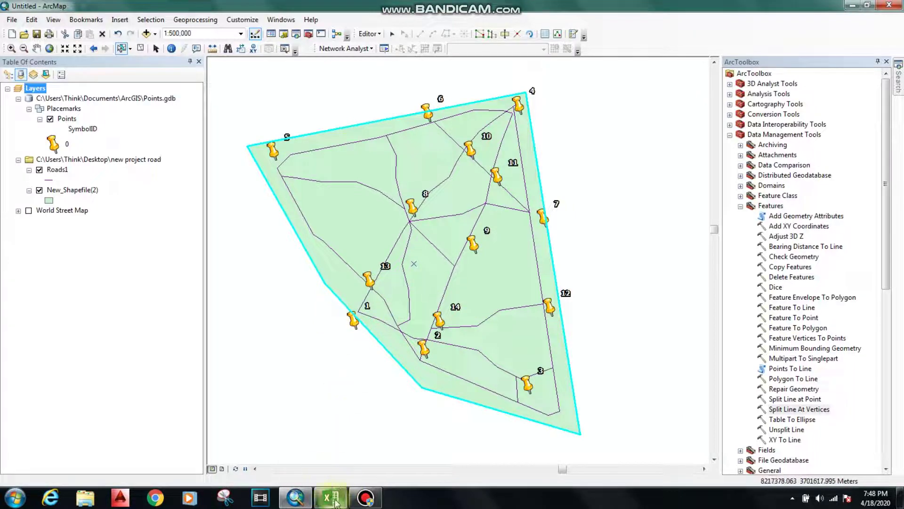
{"action": "mouse_move", "coordinate": [336, 502]}
{"action": "mouse_move", "coordinate": [293, 498]}
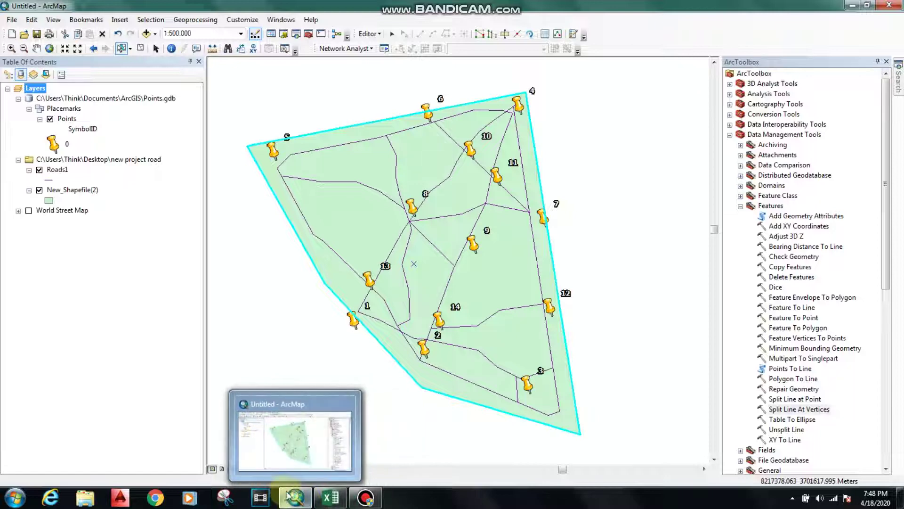
{"action": "left_click", "coordinate": [331, 498]}
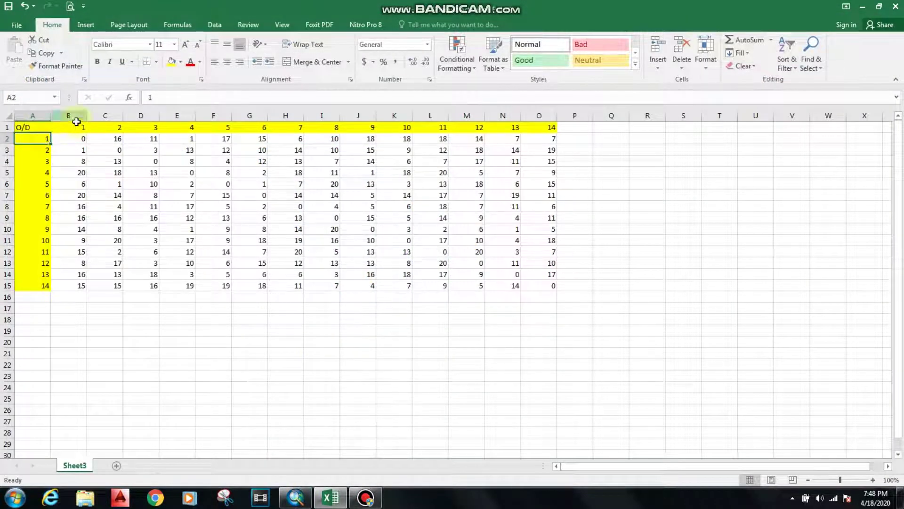
{"action": "left_click", "coordinate": [73, 126]}
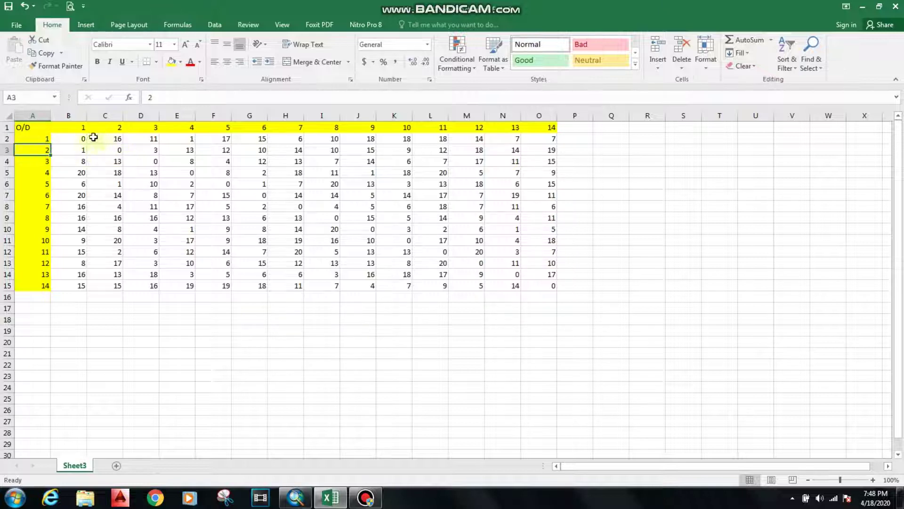
Shade the diagonal zero cells B2, C3 and D4 of the matrix grey
{"action": "left_click", "coordinate": [83, 138]}
{"action": "left_click", "coordinate": [181, 67]}
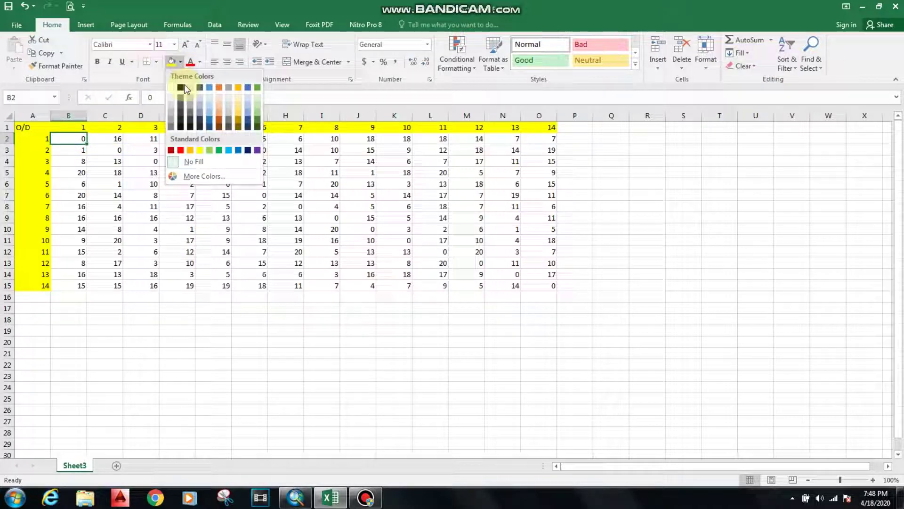
{"action": "left_click", "coordinate": [191, 157]}
{"action": "left_click", "coordinate": [113, 150]}
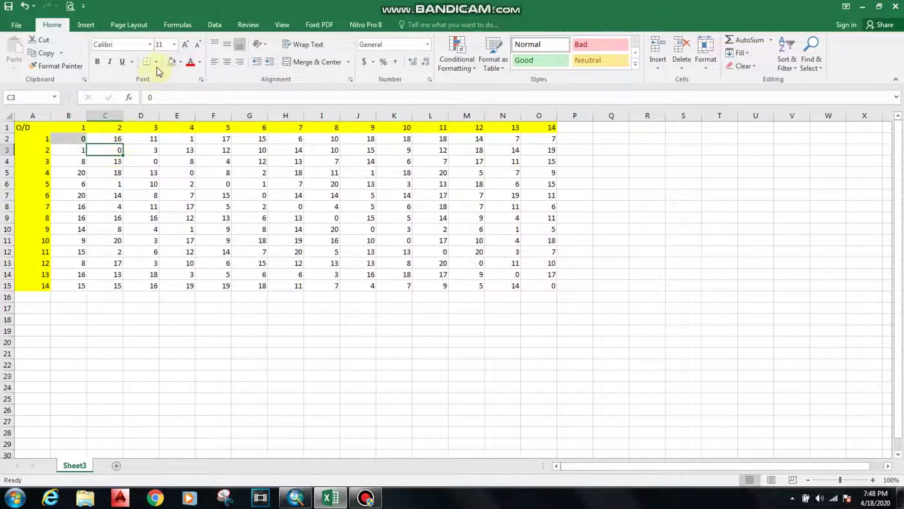
{"action": "left_click", "coordinate": [172, 61]}
{"action": "left_click", "coordinate": [152, 160]}
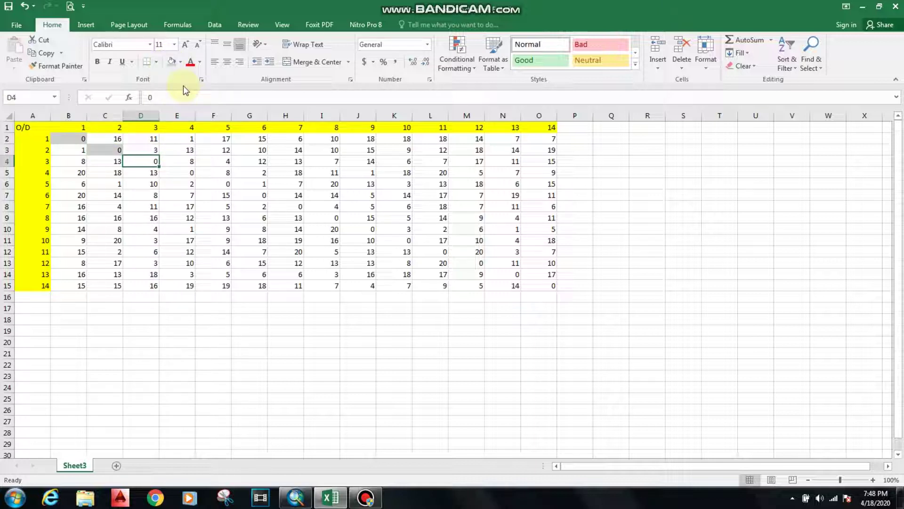
{"action": "left_click", "coordinate": [171, 62]}
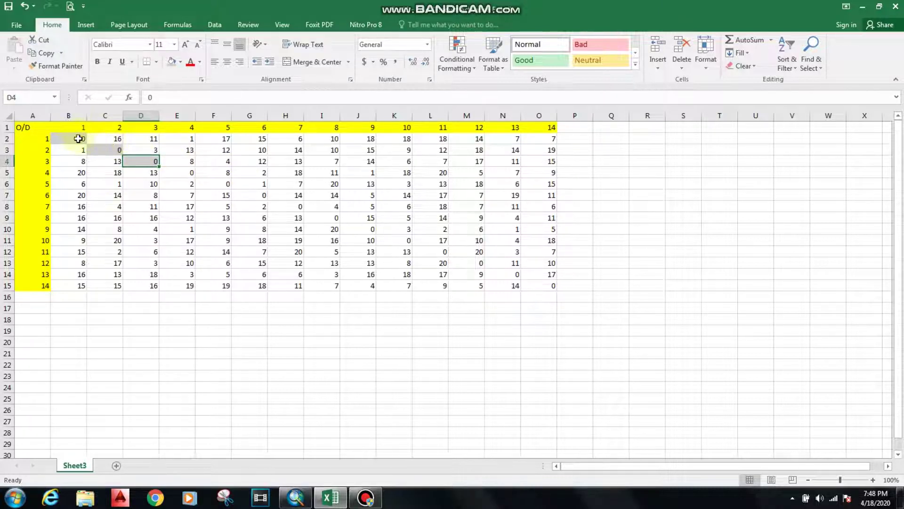
Examine the trips from origin 2 to destinations 1, 3 and 4 in the matrix
{"action": "left_click", "coordinate": [31, 151]}
{"action": "left_click", "coordinate": [73, 151]}
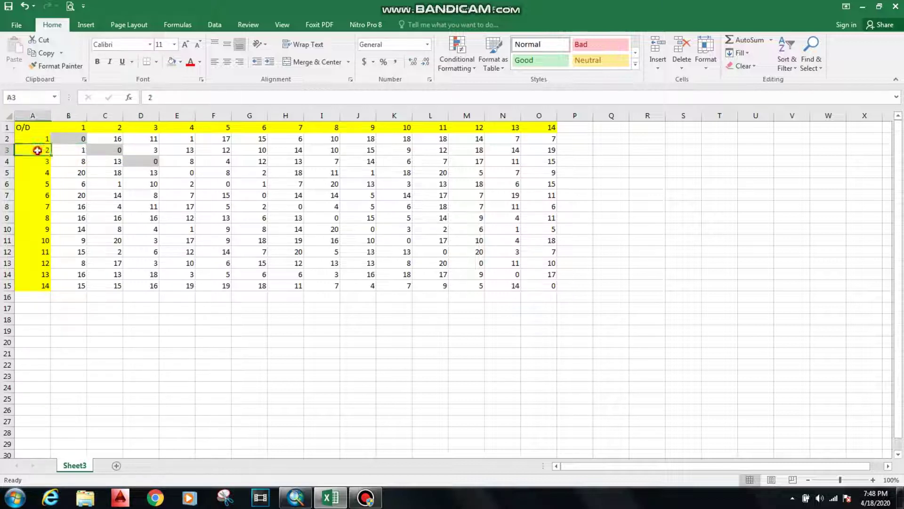
{"action": "left_click", "coordinate": [149, 151]}
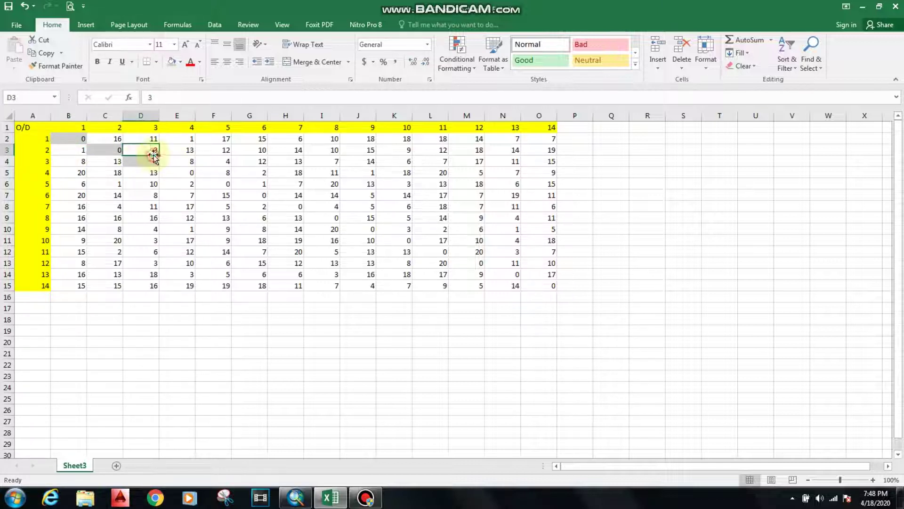
{"action": "left_click", "coordinate": [34, 149]}
{"action": "left_click", "coordinate": [192, 148]}
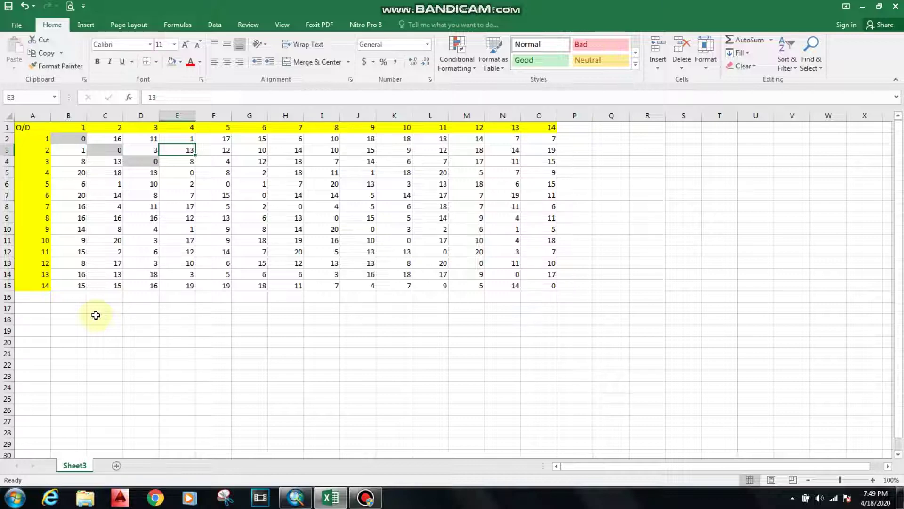
Switch to ArcMap, inspect the road network against the World Street Map basemap, hide the basemap and clear the selection
{"action": "left_click", "coordinate": [296, 497]}
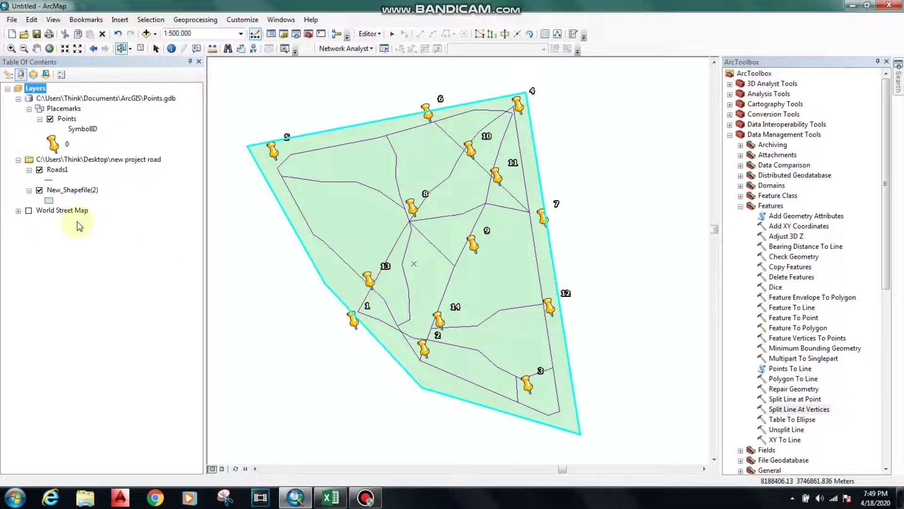
{"action": "left_click", "coordinate": [29, 211]}
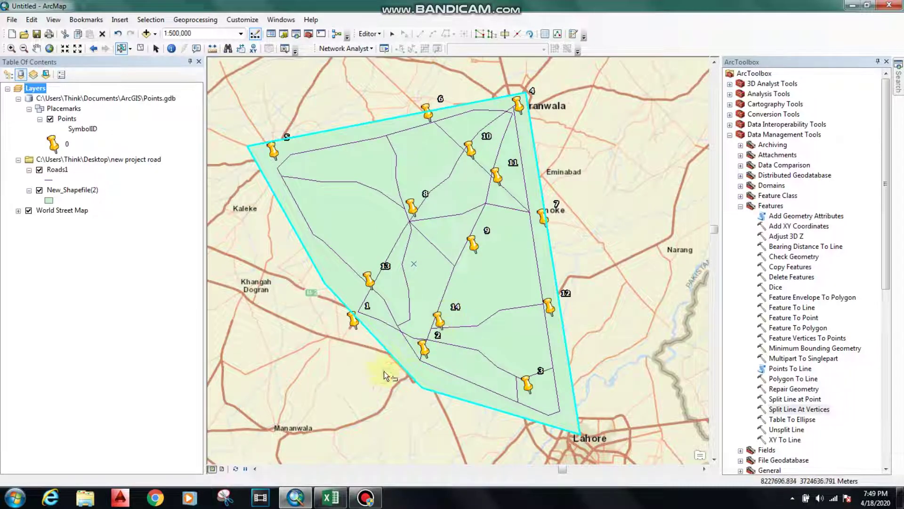
{"action": "left_click", "coordinate": [296, 206]}
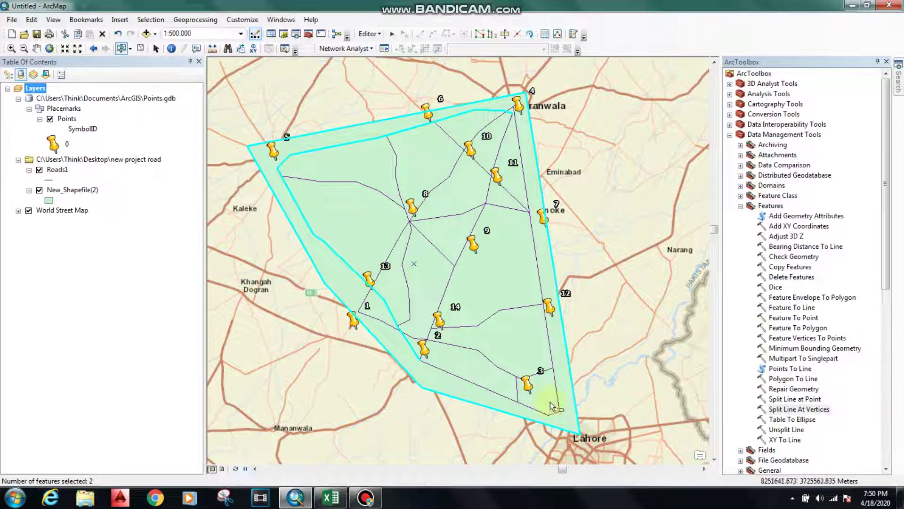
{"action": "left_click", "coordinate": [366, 498]}
{"action": "left_click", "coordinate": [365, 497]}
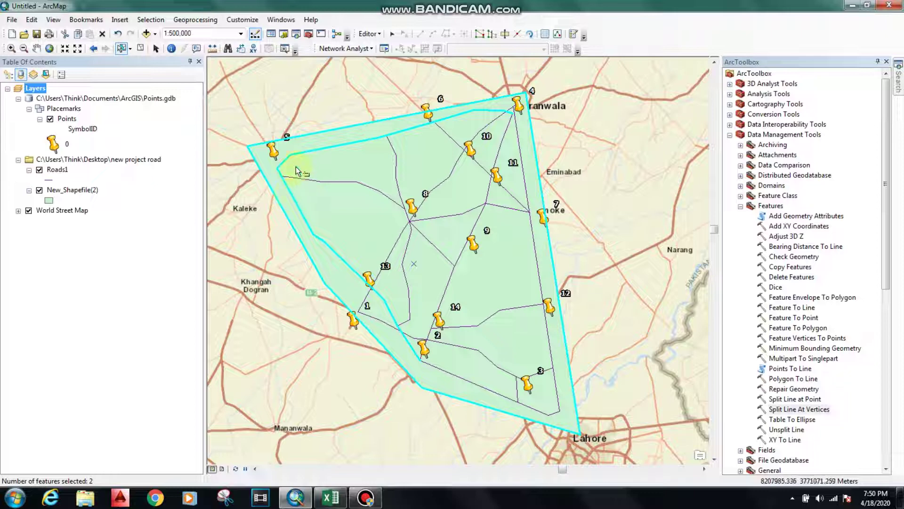
{"action": "left_click", "coordinate": [29, 211]}
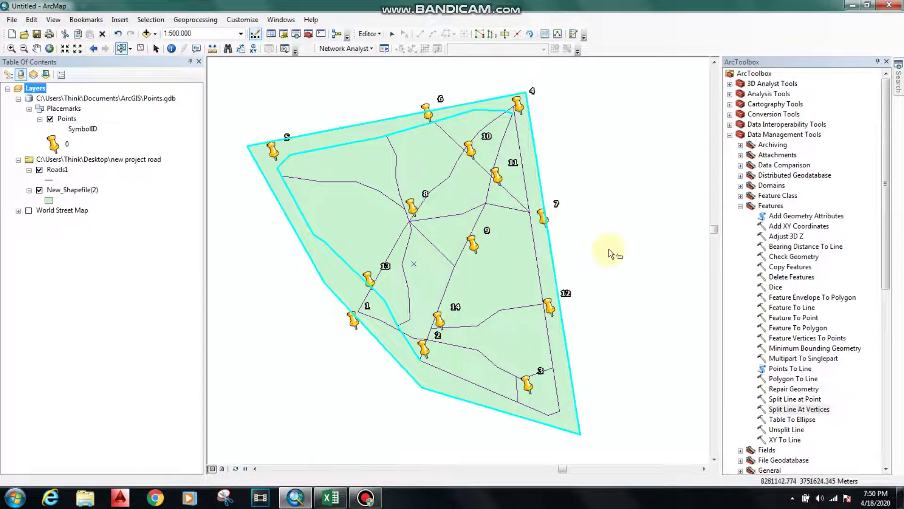
{"action": "left_click", "coordinate": [651, 236]}
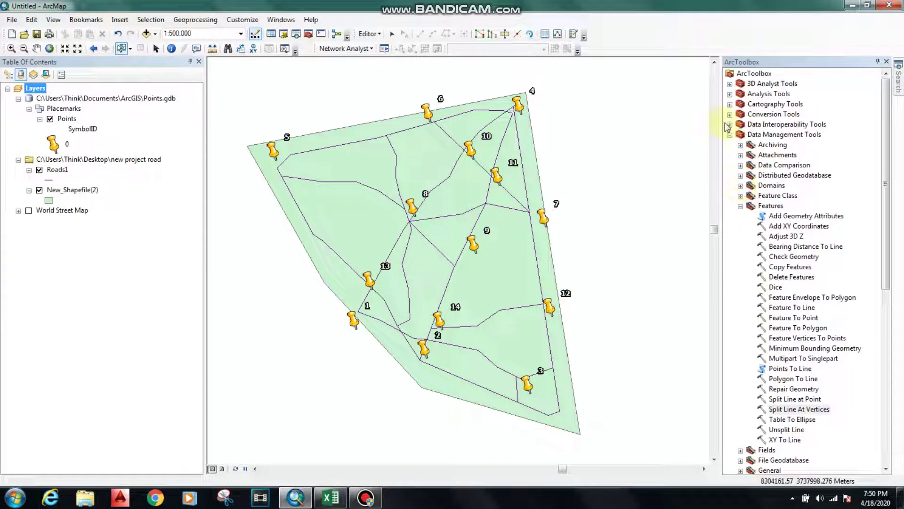
Select the outer road on the map and open the attribute table of the Roads1 layer
{"action": "left_click", "coordinate": [309, 34]}
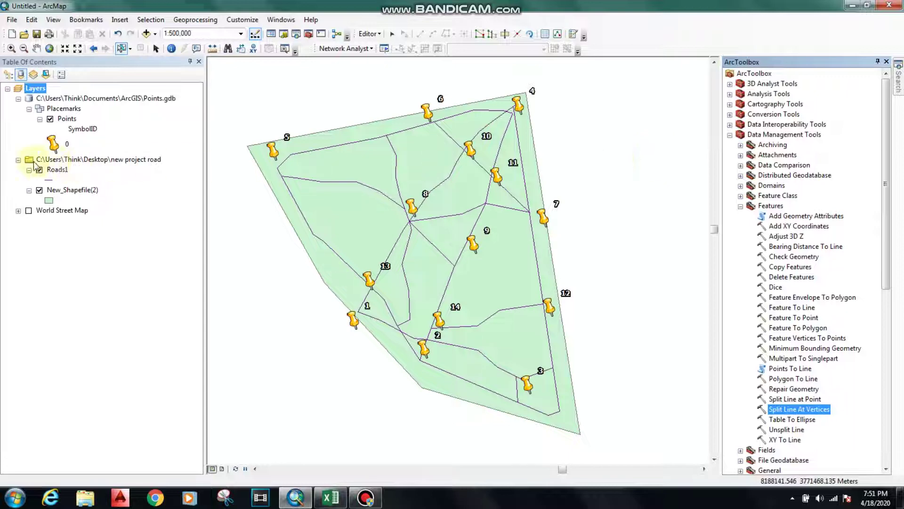
{"action": "left_click", "coordinate": [391, 135]}
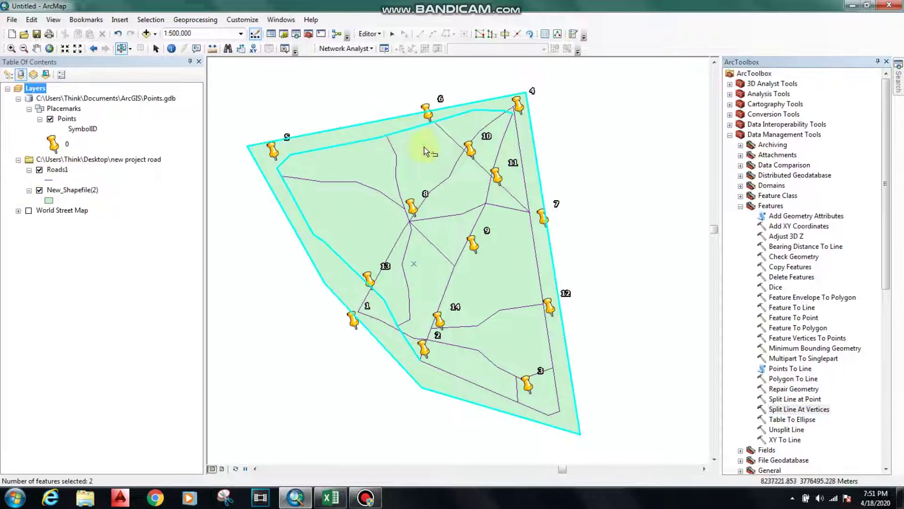
{"action": "left_click", "coordinate": [64, 172]}
{"action": "right_click", "coordinate": [63, 172]}
{"action": "left_click", "coordinate": [105, 202]}
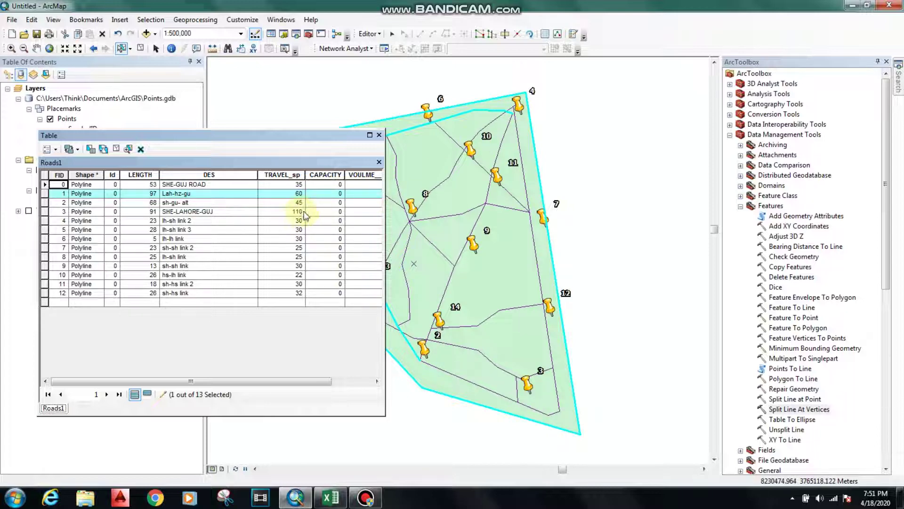
Review the length, description and travel speed fields of the Roads1 table, then close it
{"action": "left_click_drag", "start_coordinate": [297, 136], "coordinate": [276, 107]}
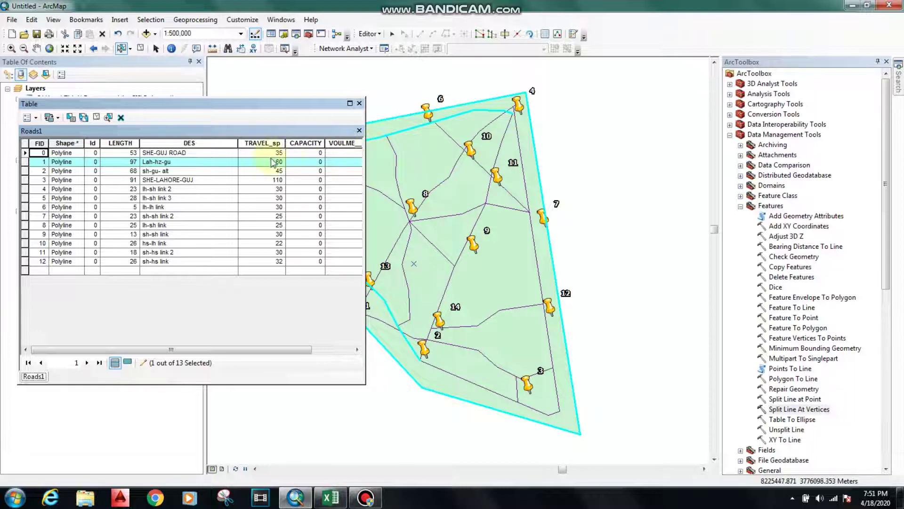
{"action": "key", "text": "BackSpace"}
{"action": "type", "text": "9"}
{"action": "key", "text": "Escape"}
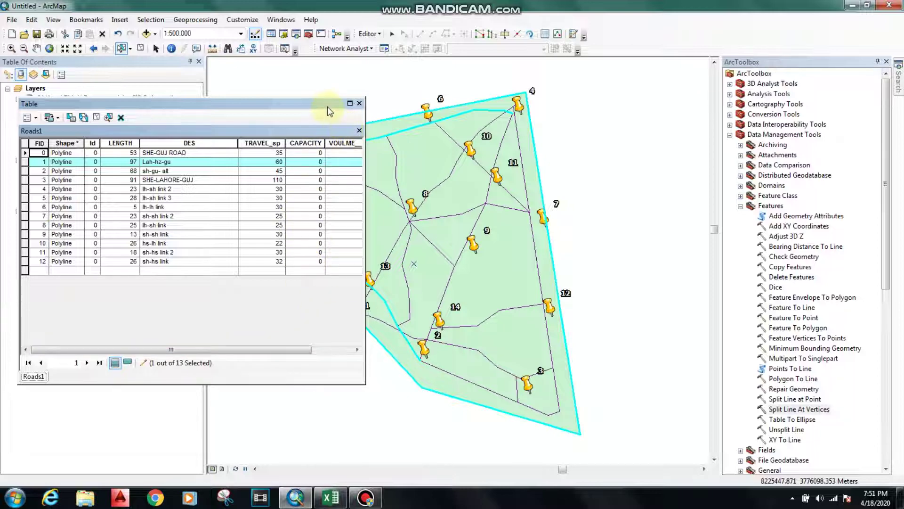
{"action": "left_click_drag", "start_coordinate": [327, 107], "coordinate": [342, 116]}
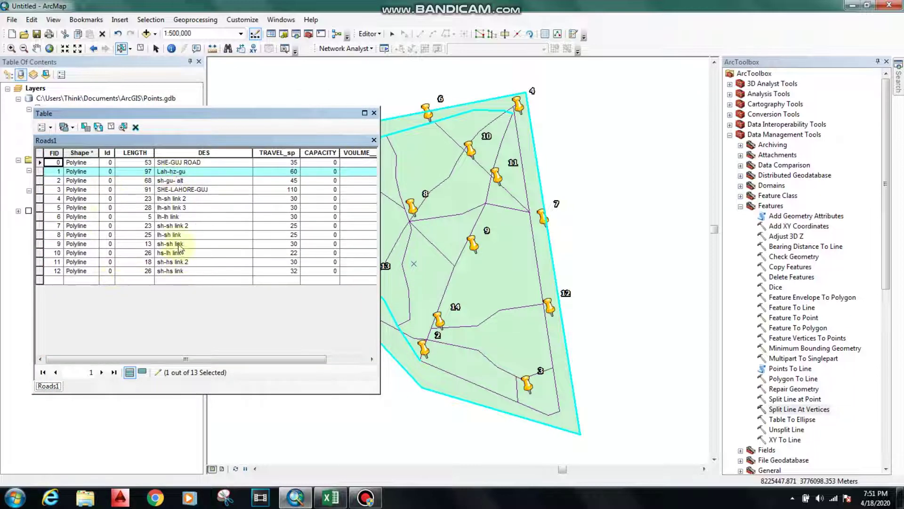
{"action": "left_click", "coordinate": [375, 114]}
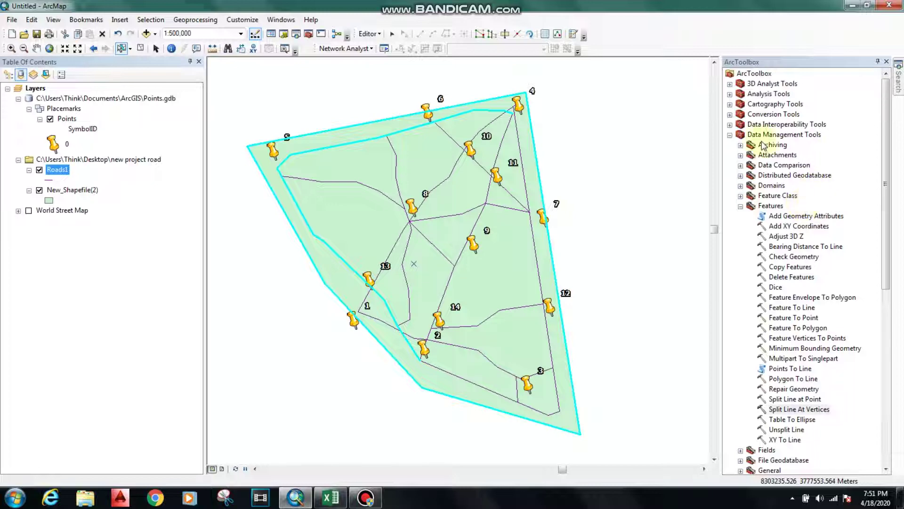
Start the Split Line At Vertices tool with Roads1.shp from the new project road folder as the input features
{"action": "left_click", "coordinate": [736, 134]}
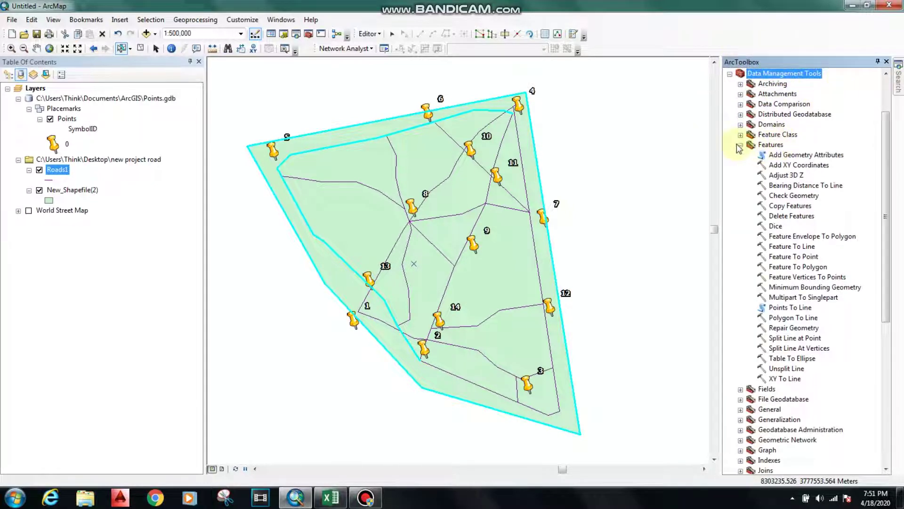
{"action": "double_click", "coordinate": [793, 350]}
{"action": "left_click", "coordinate": [491, 272]}
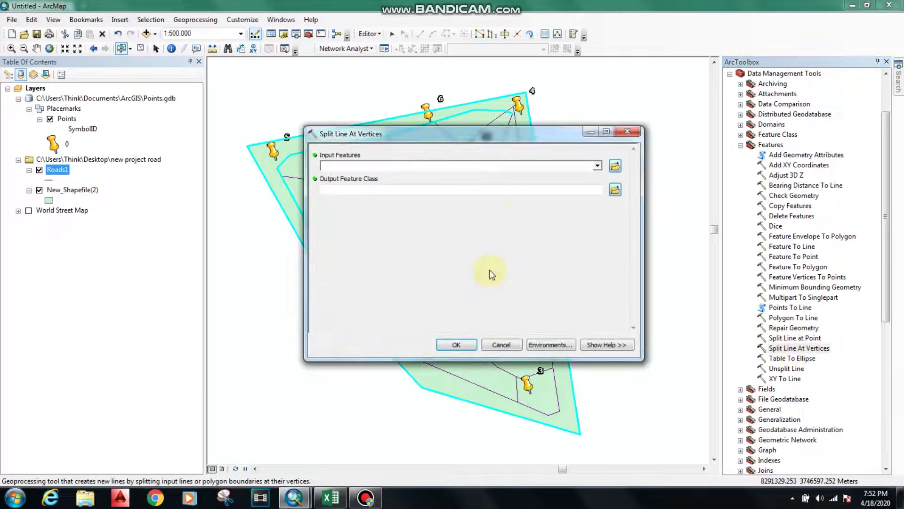
{"action": "left_click", "coordinate": [615, 165]}
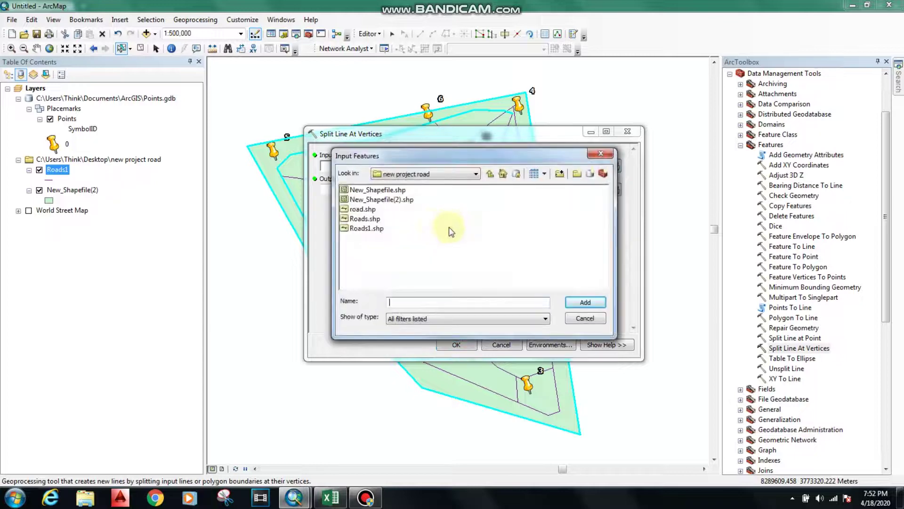
{"action": "left_click", "coordinate": [366, 228]}
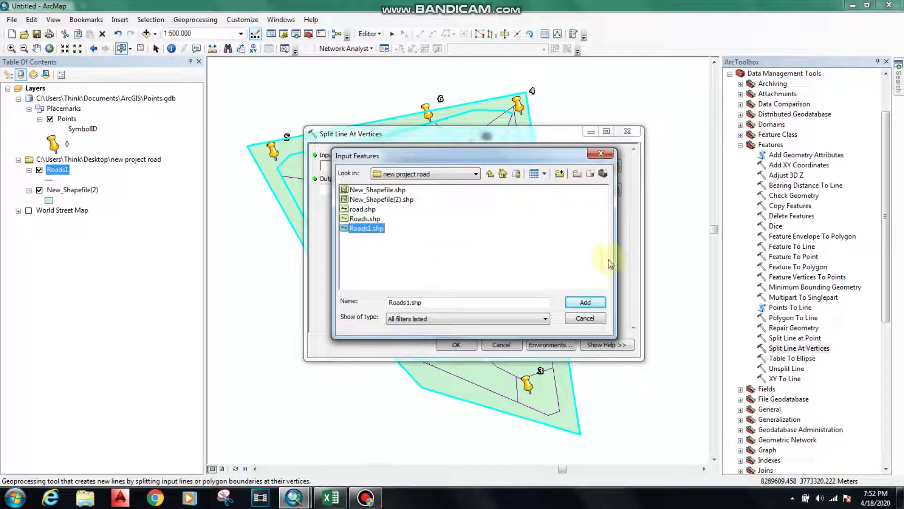
{"action": "left_click", "coordinate": [585, 301]}
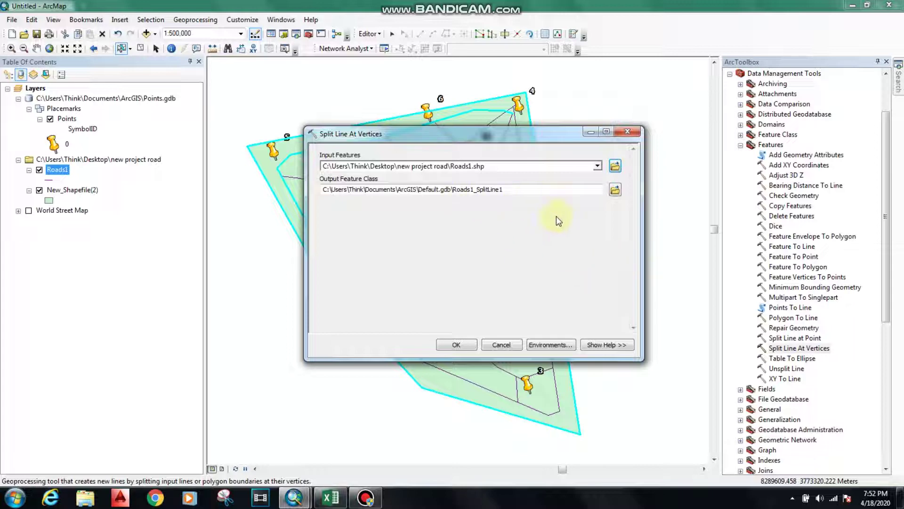
Run Split Line At Vertices with its output in Default.gdb, close the progress report and hide the original Roads1 layer
{"action": "left_click", "coordinate": [456, 347]}
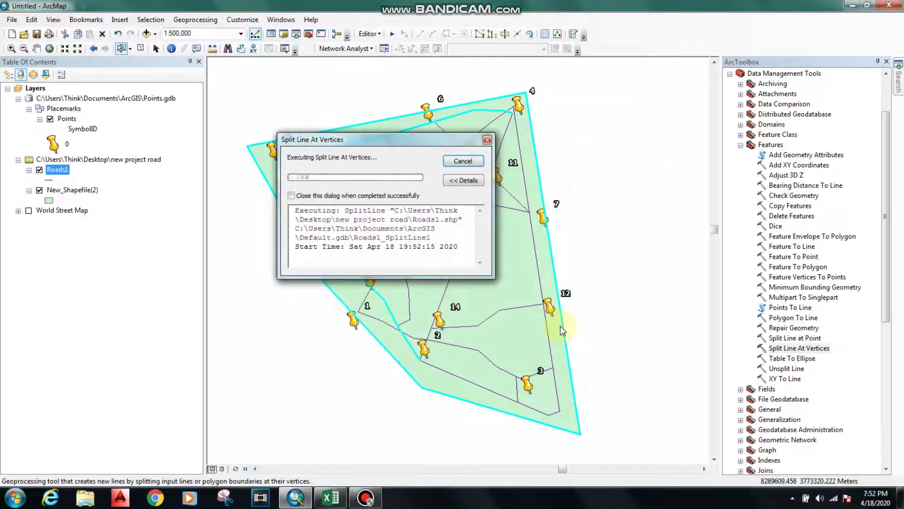
{"action": "left_click", "coordinate": [487, 140]}
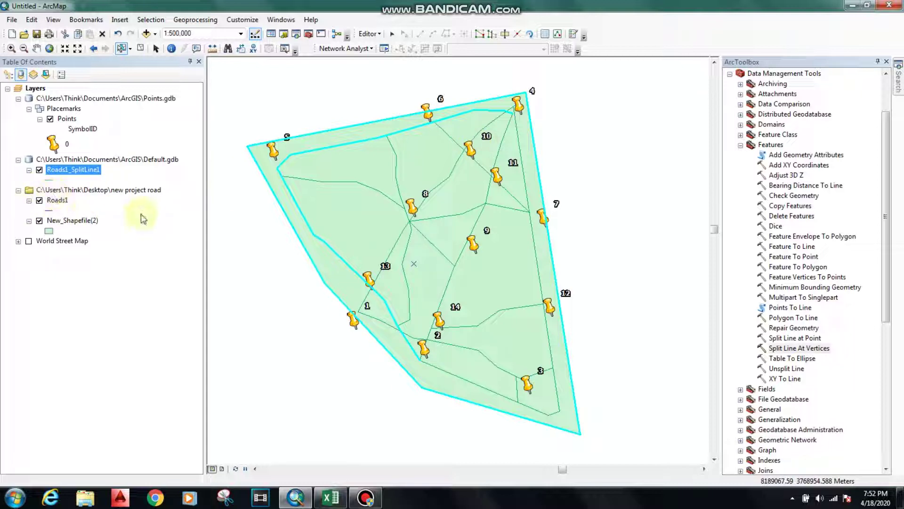
{"action": "left_click", "coordinate": [40, 201]}
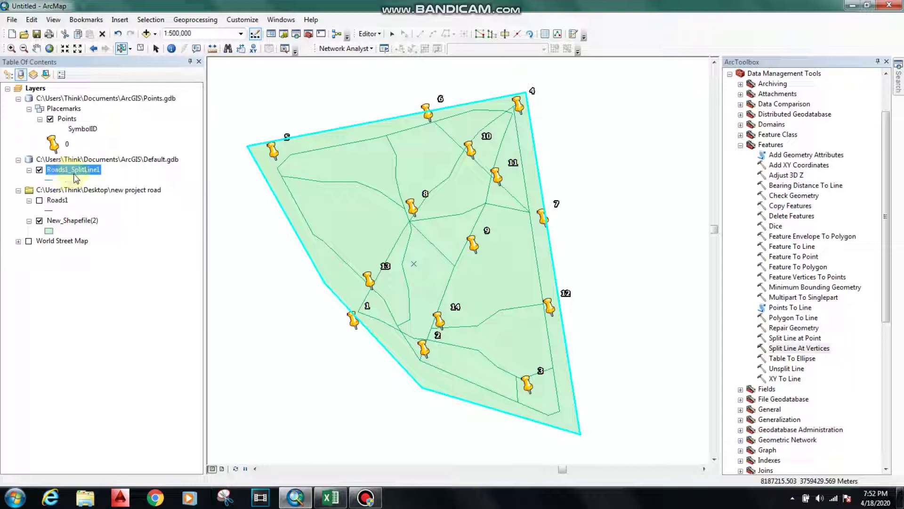
Select individual segments of the split road layer near points 13 and 5 to check how the outer road is divided
{"action": "left_click_drag", "start_coordinate": [71, 172], "coordinate": [127, 53]}
{"action": "left_click", "coordinate": [130, 52]}
{"action": "left_click", "coordinate": [137, 60]}
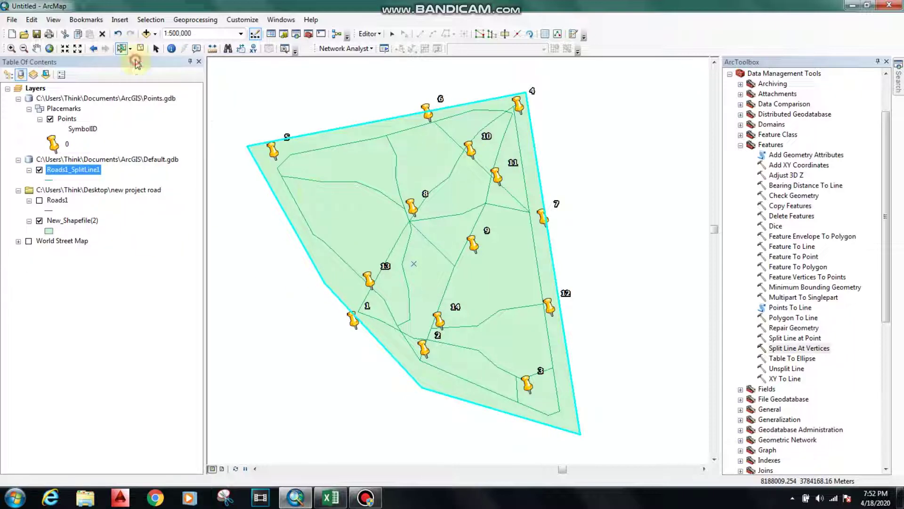
{"action": "left_click", "coordinate": [346, 268]}
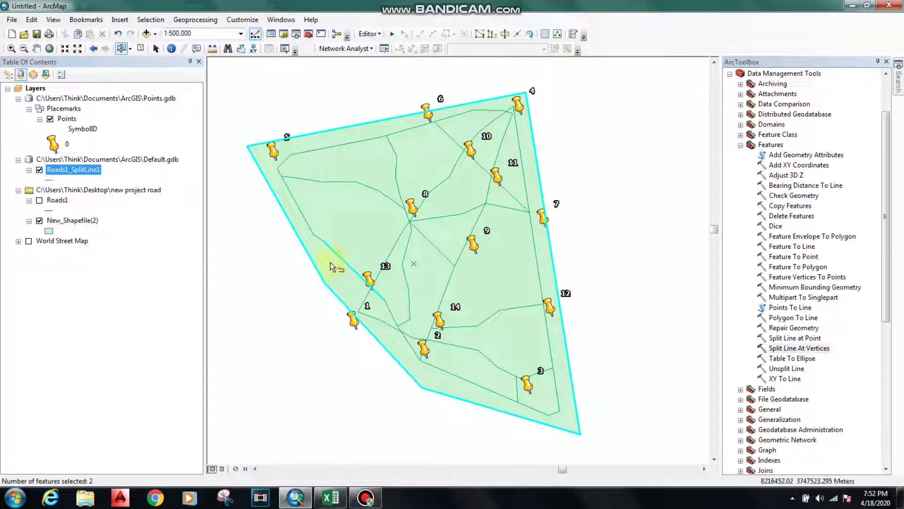
{"action": "left_click", "coordinate": [282, 166]}
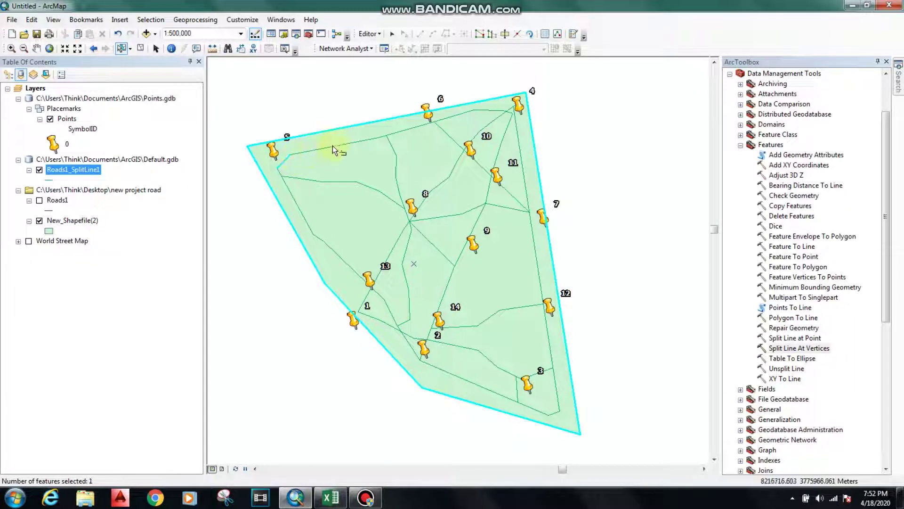
{"action": "left_click", "coordinate": [285, 160]}
{"action": "left_click_drag", "start_coordinate": [285, 164], "coordinate": [263, 126]}
{"action": "mouse_move", "coordinate": [283, 158]}
{"action": "left_mouse_down"}
{"action": "mouse_move", "coordinate": [273, 142]}
{"action": "mouse_move", "coordinate": [247, 158]}
{"action": "left_mouse_up"}
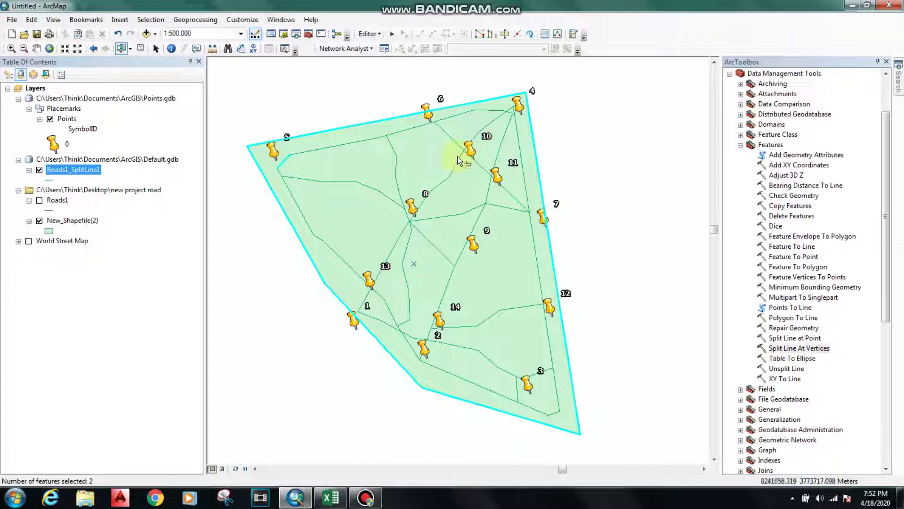
{"action": "left_click", "coordinate": [275, 162]}
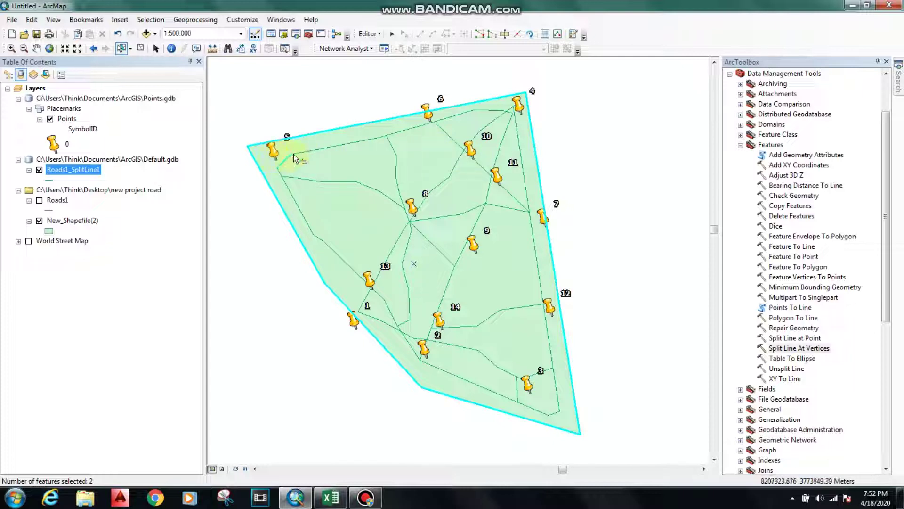
{"action": "left_click_drag", "start_coordinate": [294, 157], "coordinate": [279, 171]}
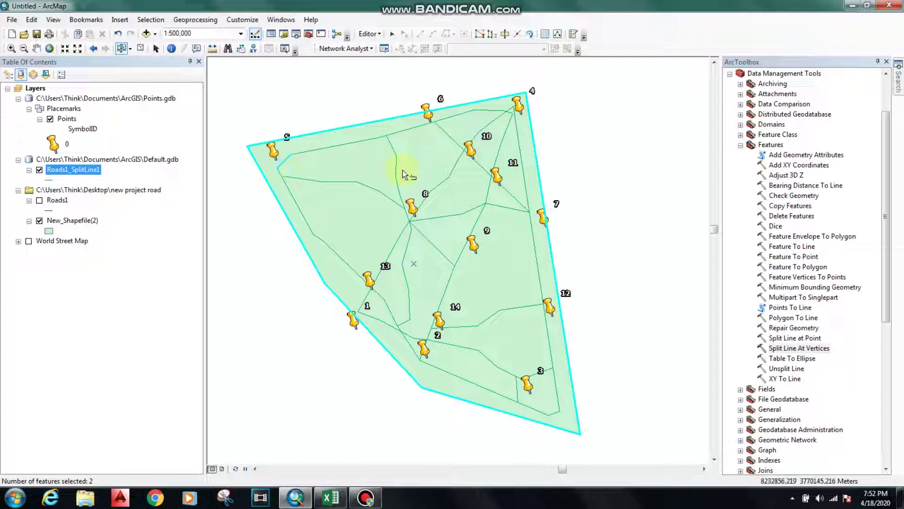
Open the attribute table of Roads1_SplitLine1, enlarge it to review the length and travel time fields of the segments, then close it
{"action": "right_click", "coordinate": [76, 170]}
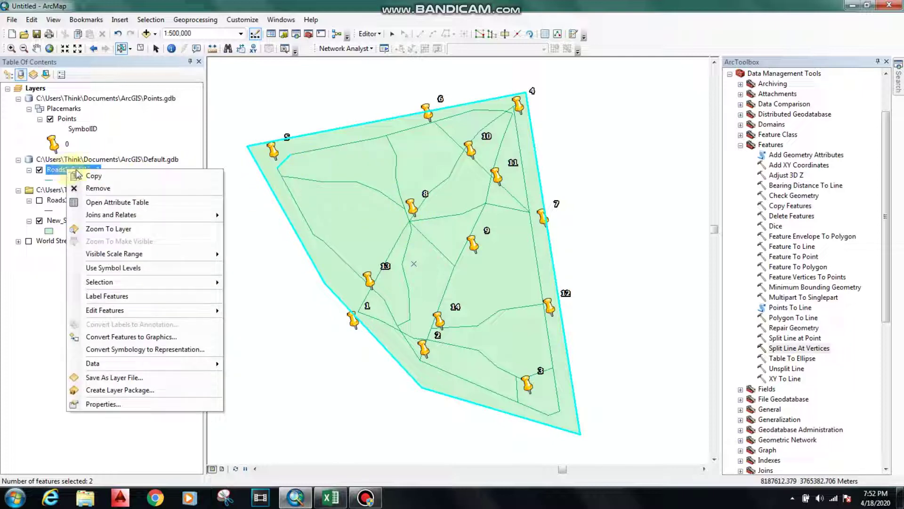
{"action": "left_click", "coordinate": [112, 202]}
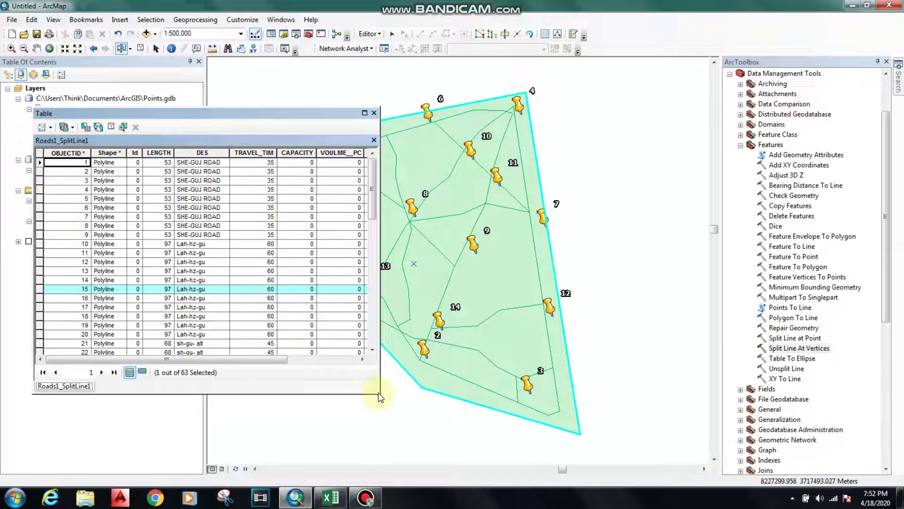
{"action": "left_click_drag", "start_coordinate": [380, 393], "coordinate": [452, 439]}
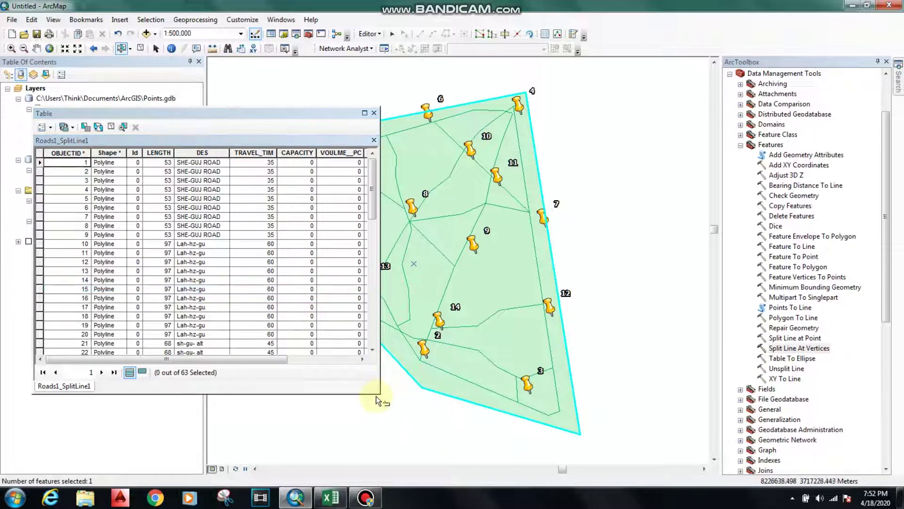
{"action": "left_click_drag", "start_coordinate": [380, 393], "coordinate": [501, 485]}
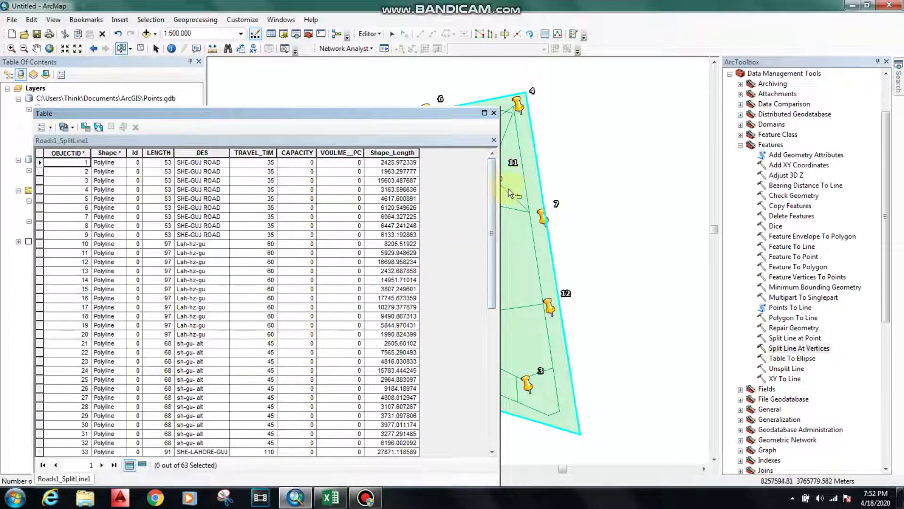
{"action": "left_click_drag", "start_coordinate": [496, 178], "coordinate": [482, 153]}
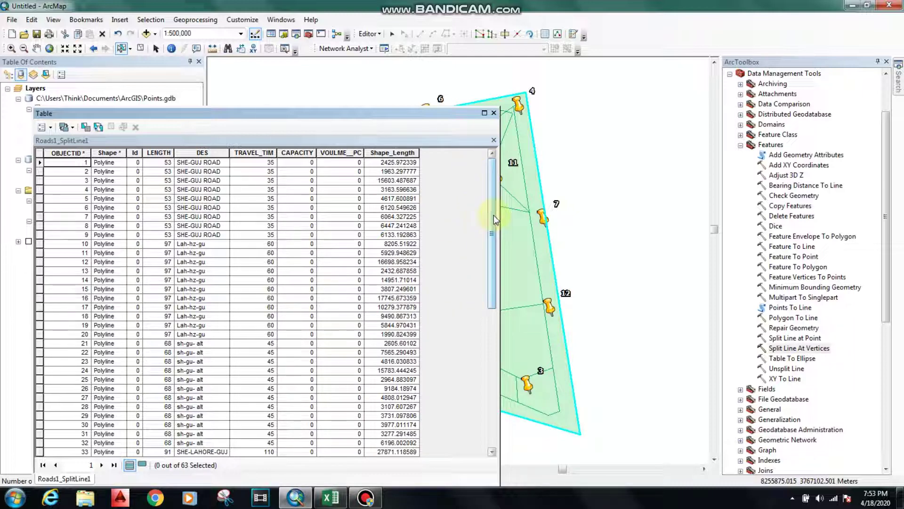
{"action": "left_click_drag", "start_coordinate": [490, 244], "coordinate": [497, 381]}
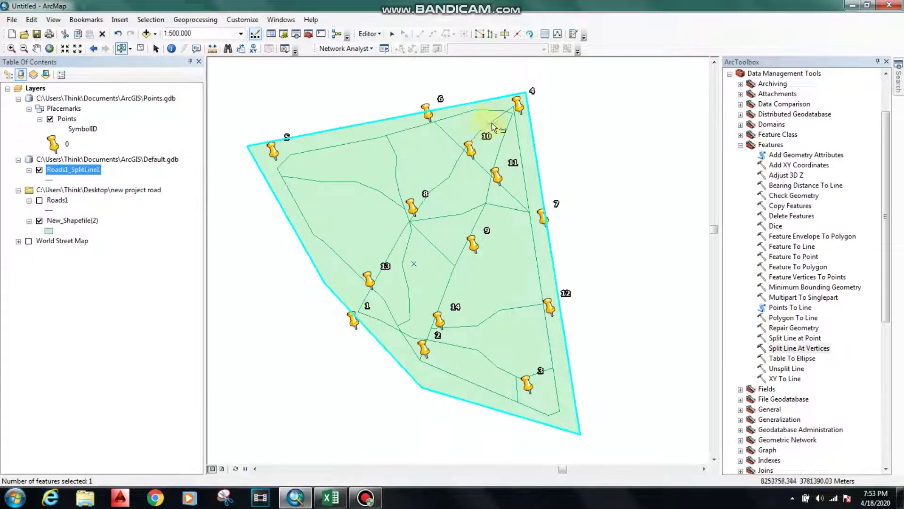
{"action": "left_click", "coordinate": [493, 113]}
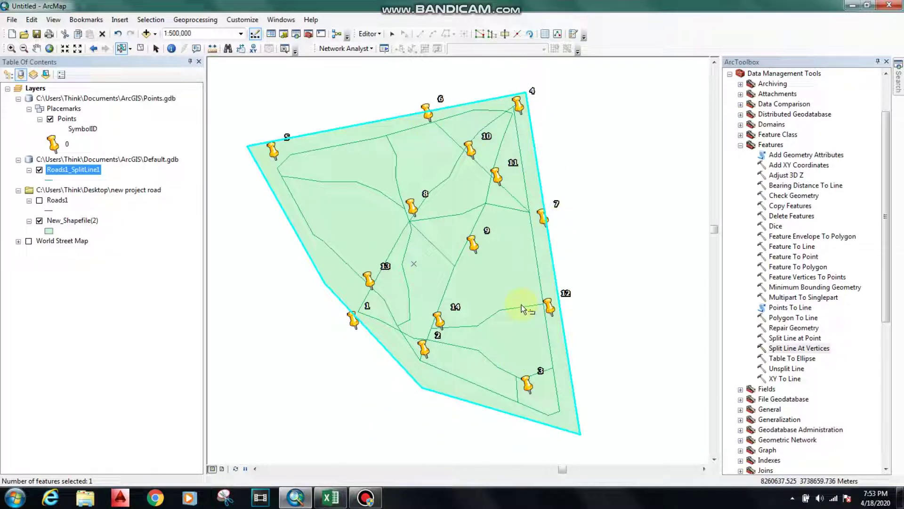
{"action": "left_click", "coordinate": [366, 497]}
{"action": "left_click", "coordinate": [366, 499]}
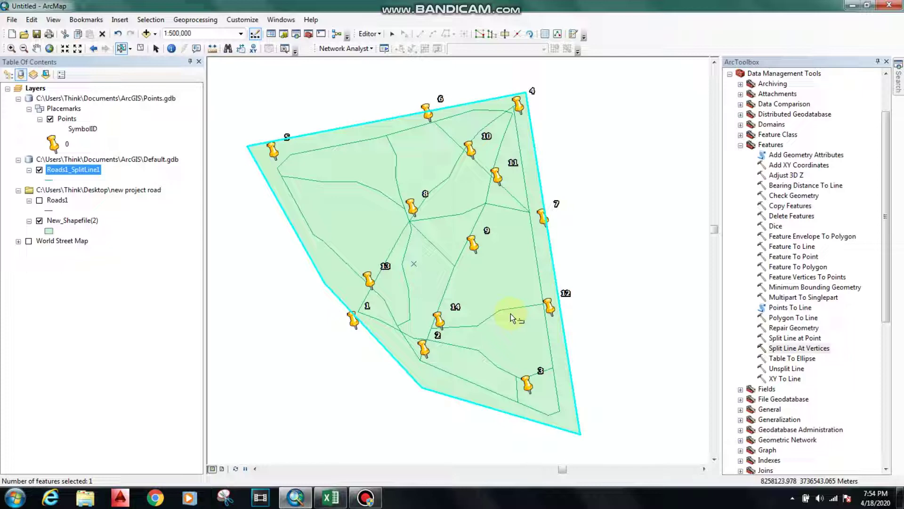
{"action": "left_click", "coordinate": [365, 497]}
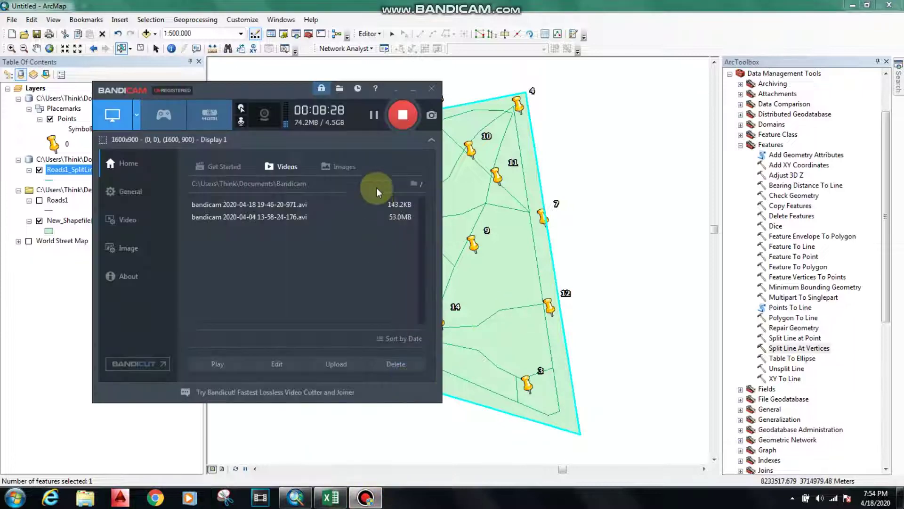